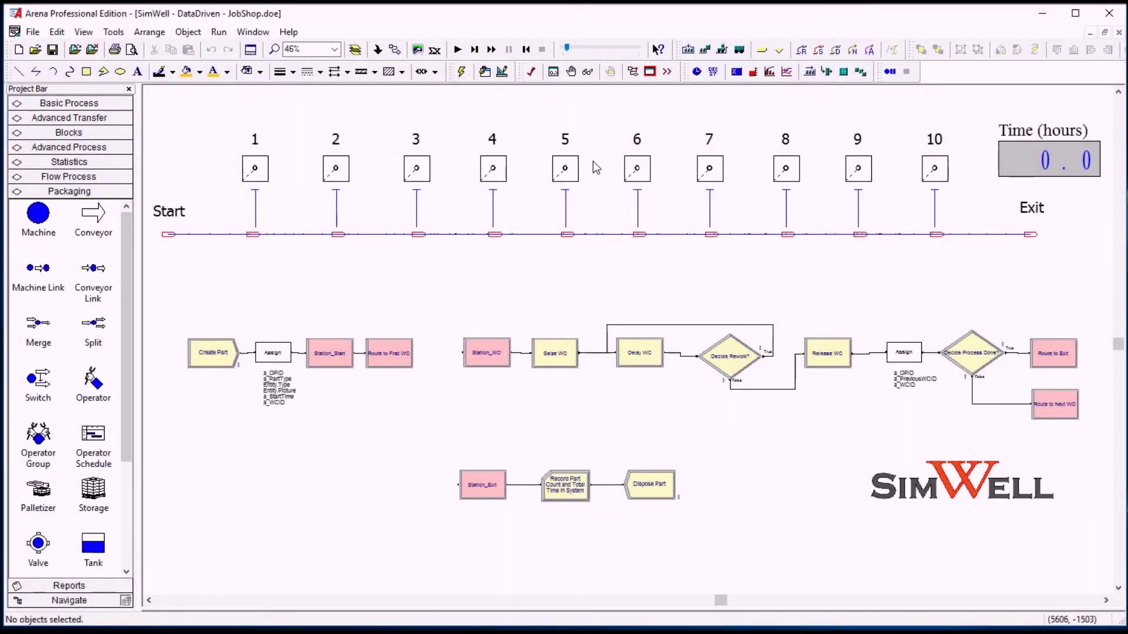
# Show the Variable data module in split screen with the flowchart, at v_I_WorkCenterID
pyautogui.moveTo(205, 255); pyautogui.dragTo(148, 198)
pyautogui.click(197, 203)
pyautogui.click(60, 106)
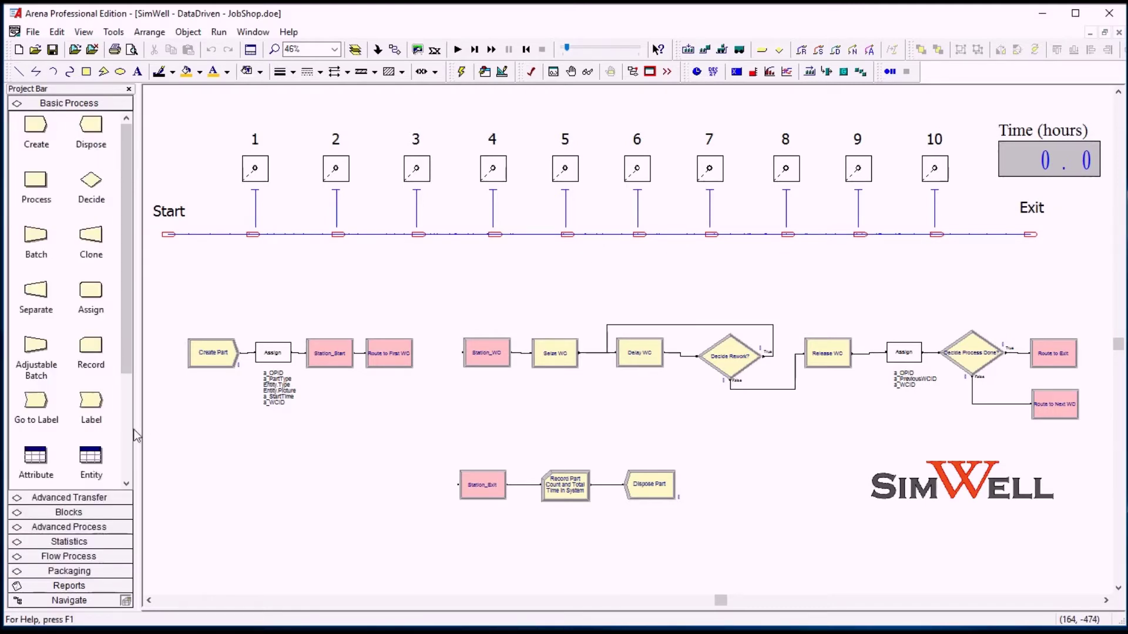
pyautogui.scroll(-3, 135, 435)
pyautogui.click(35, 411)
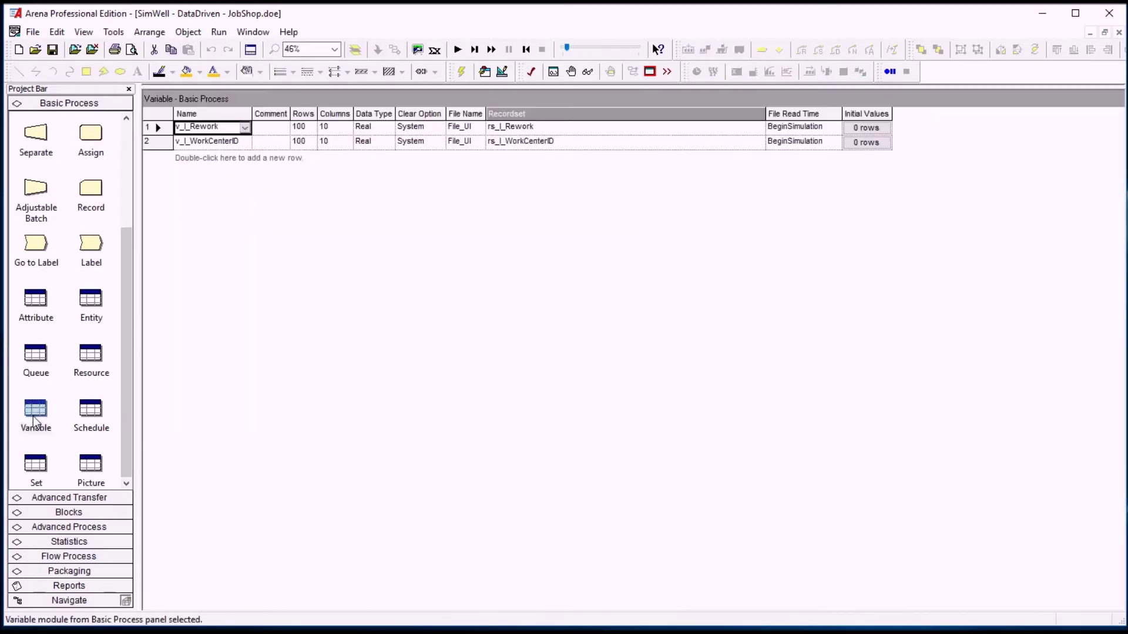
pyautogui.click(251, 49)
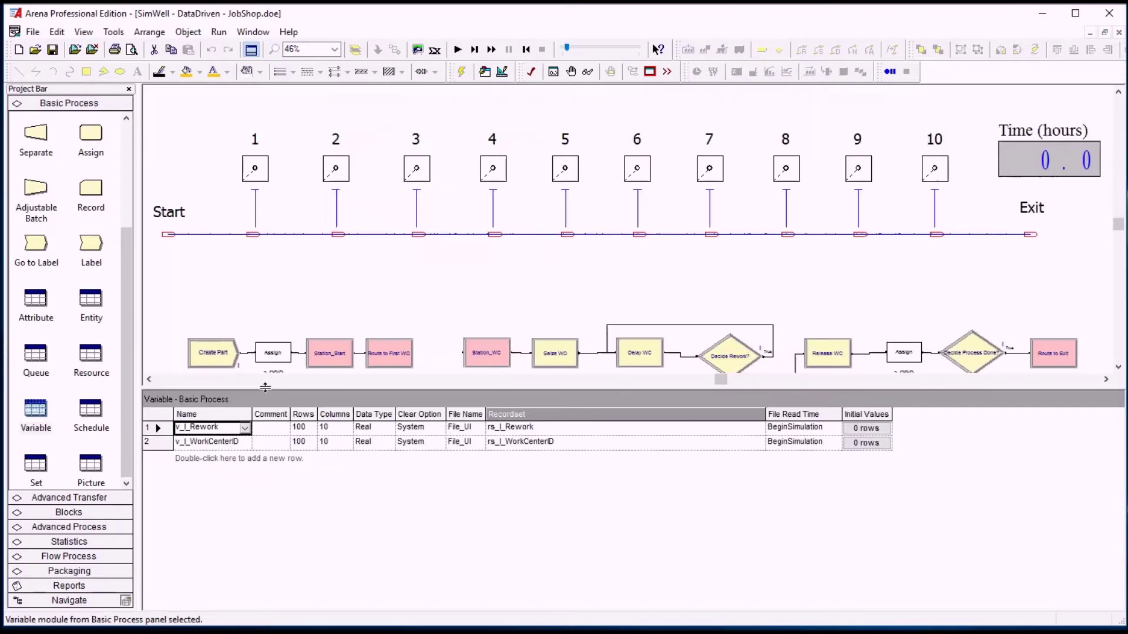
pyautogui.click(219, 445)
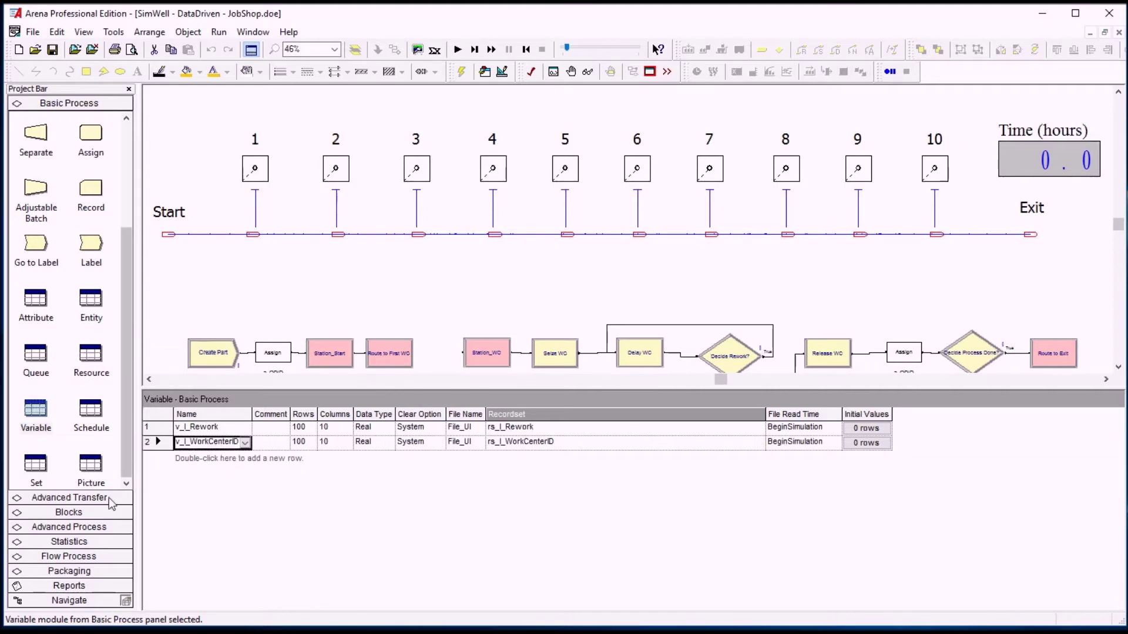
# Review the Advanced Process Expression data module, then switch to the UI_Jobshop workbook
pyautogui.click(69, 527)
pyautogui.scroll(-5, 76, 352)
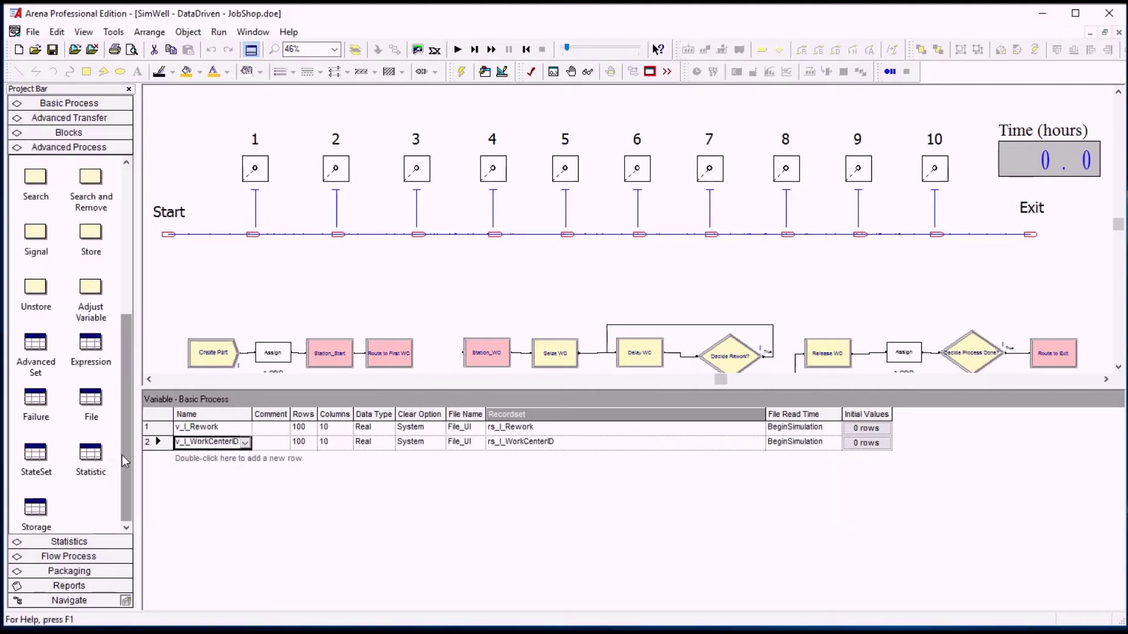
pyautogui.click(91, 353)
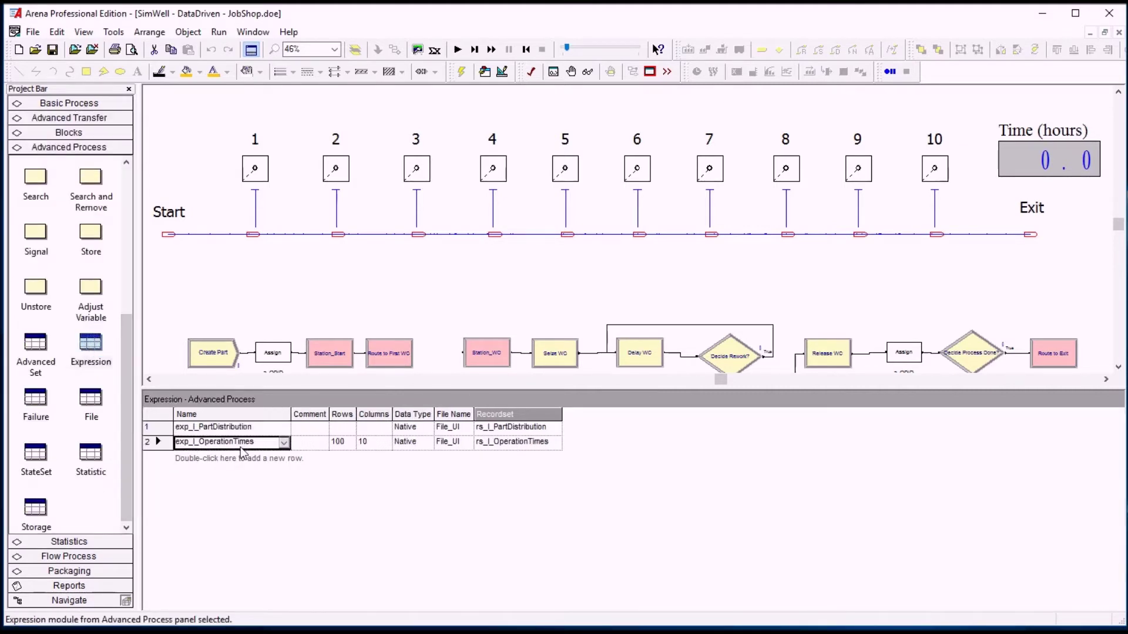
pyautogui.hotkey('alt', 'Tab')
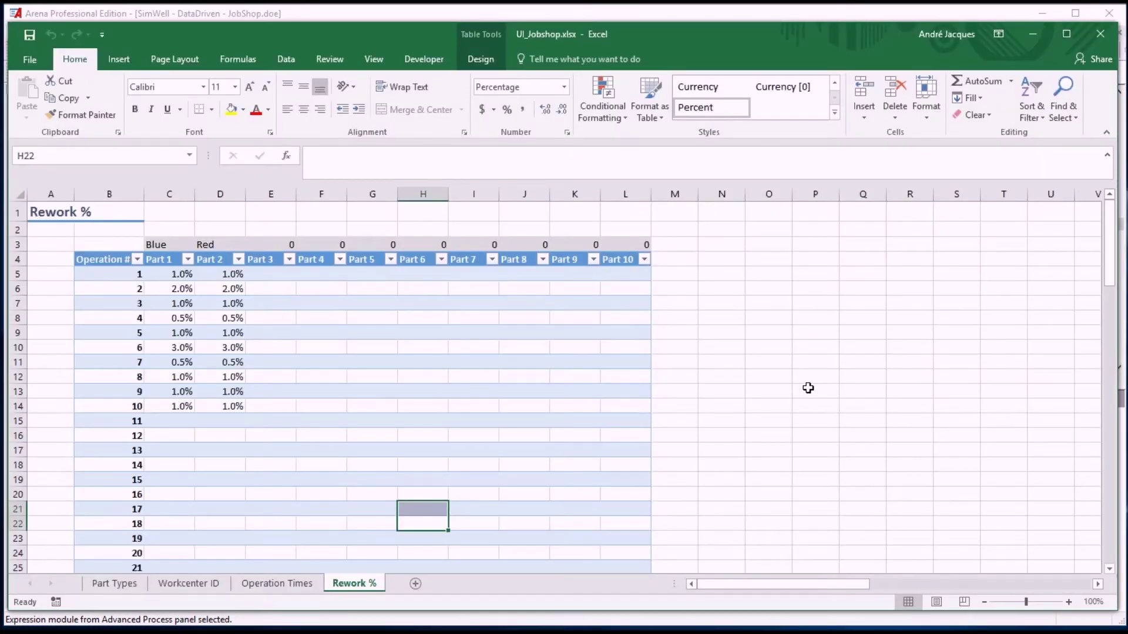
# Check the Part Types sheet colours: Part 1 Blue, Part 2 Red
pyautogui.click(114, 587)
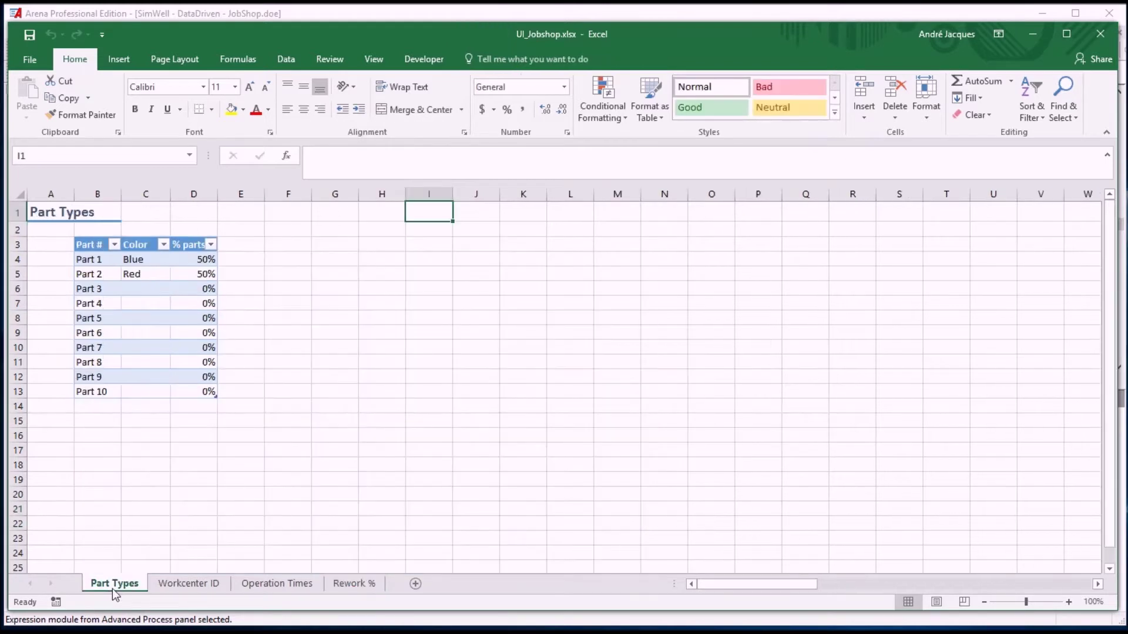
pyautogui.click(148, 259)
pyautogui.click(148, 272)
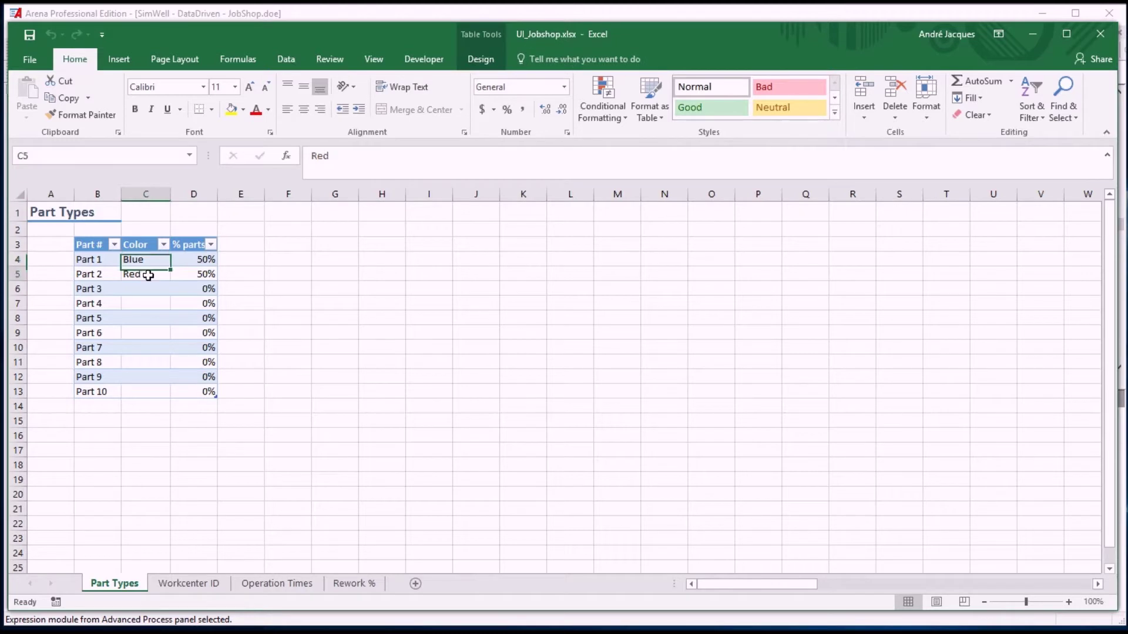
# Inspect the Workcenter ID routings, selecting Part 2's D5:D14 and Part 1's C5:C14 sequences
pyautogui.click(188, 584)
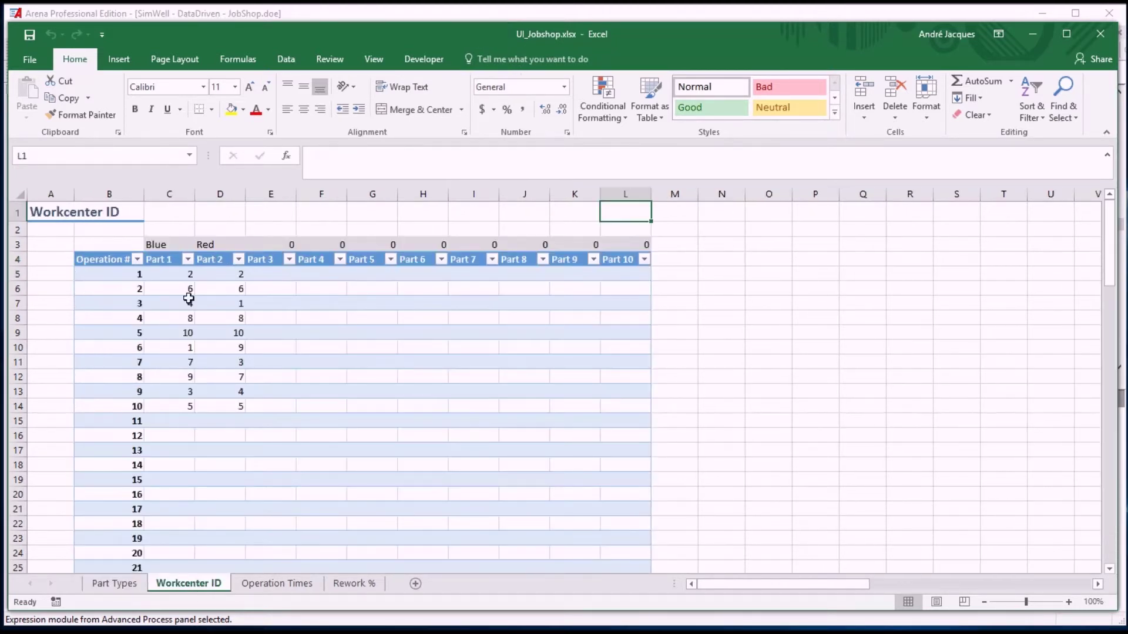
pyautogui.click(169, 273)
pyautogui.click(172, 286)
pyautogui.click(174, 303)
pyautogui.click(174, 317)
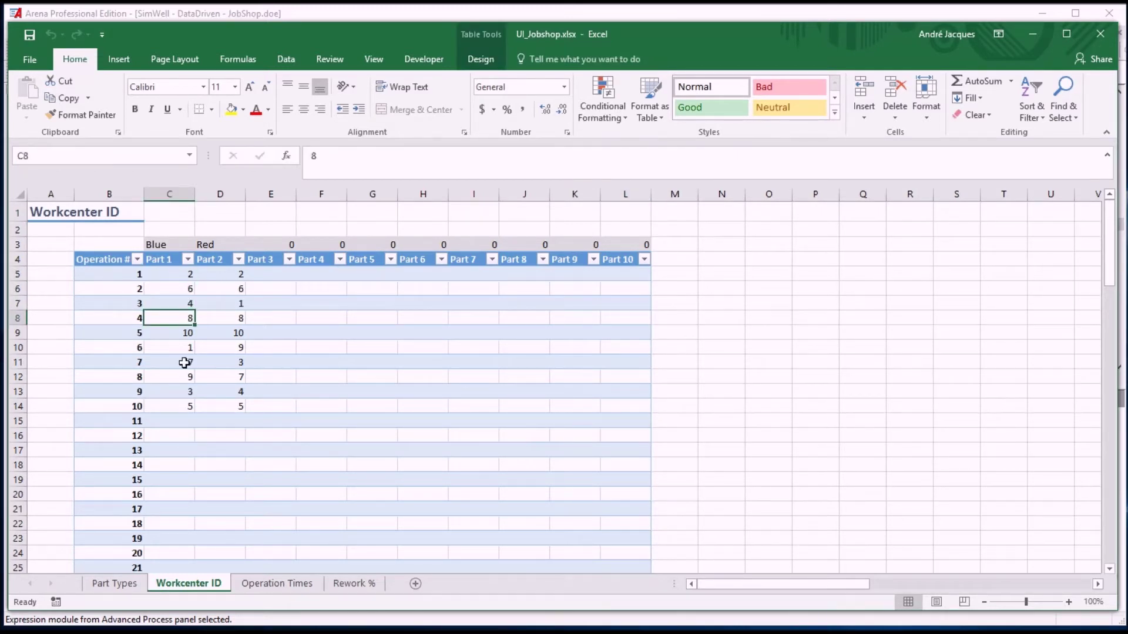
pyautogui.click(176, 379)
pyautogui.click(165, 404)
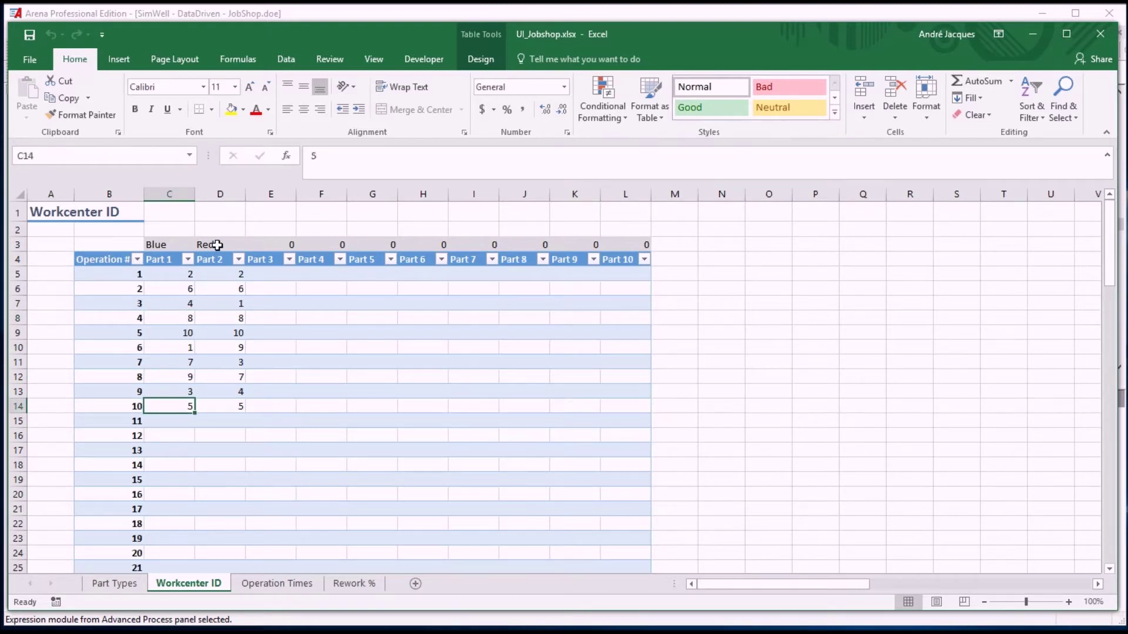
pyautogui.moveTo(227, 276); pyautogui.dragTo(227, 405)
pyautogui.moveTo(179, 276); pyautogui.dragTo(176, 404)
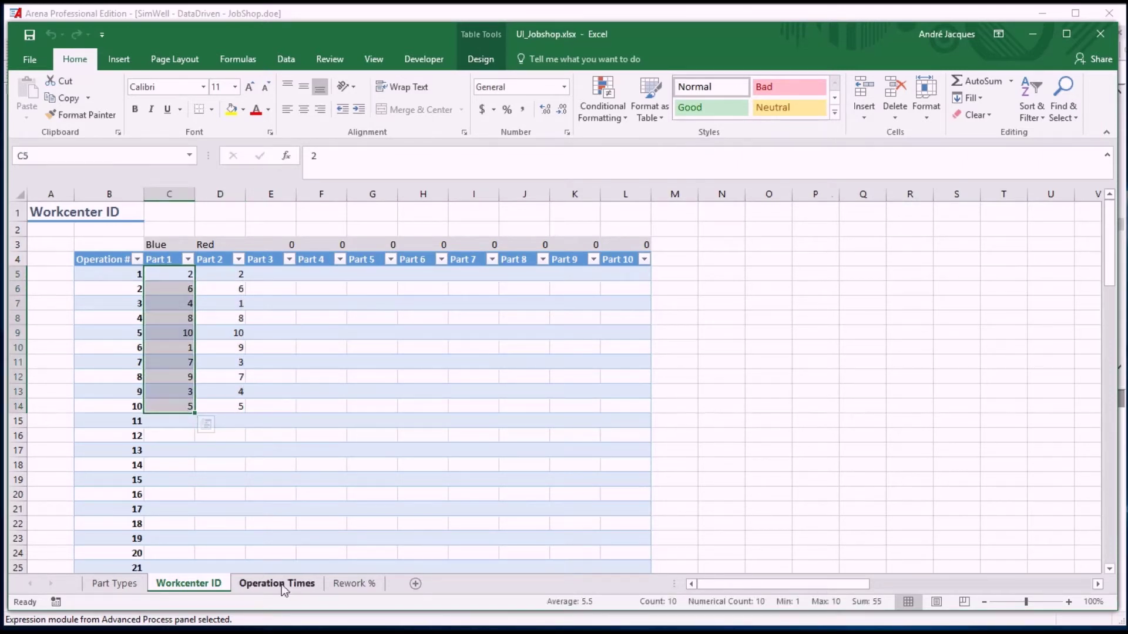
# Review Part 2's operation times (EXPO(0.8), 0.95), then return to Arena's Expression definitions
pyautogui.click(282, 583)
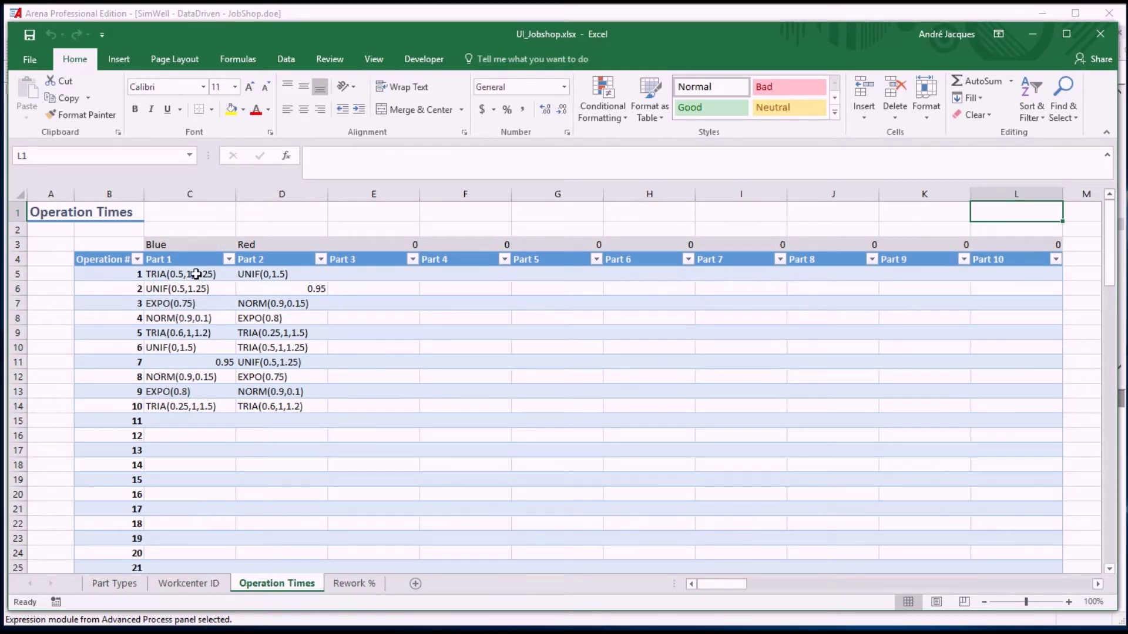
pyautogui.click(267, 318)
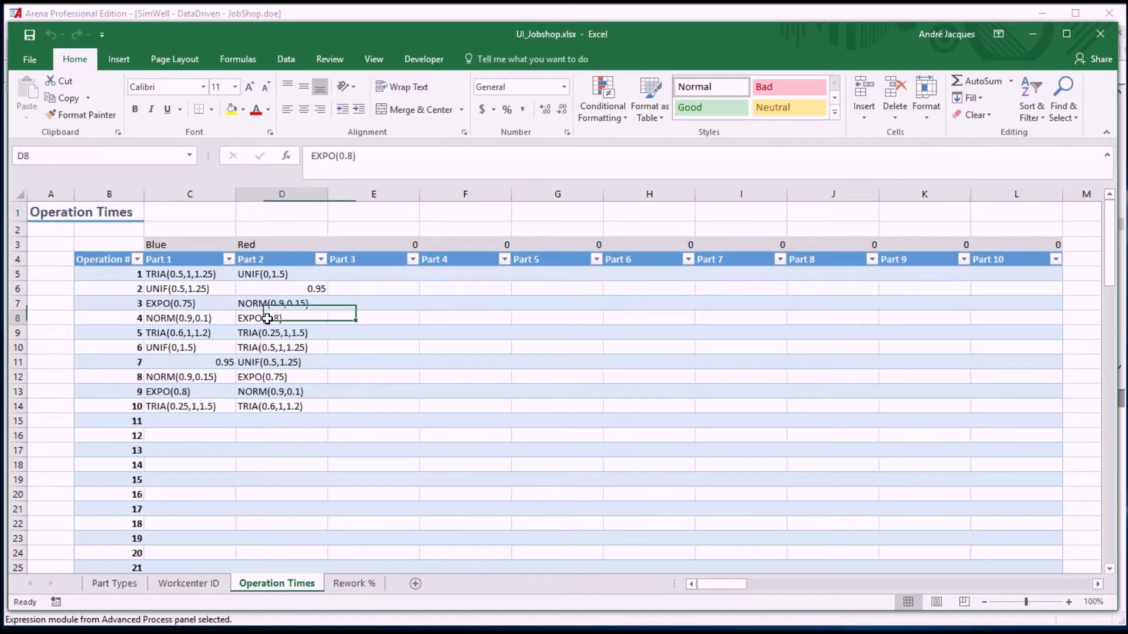
pyautogui.click(306, 290)
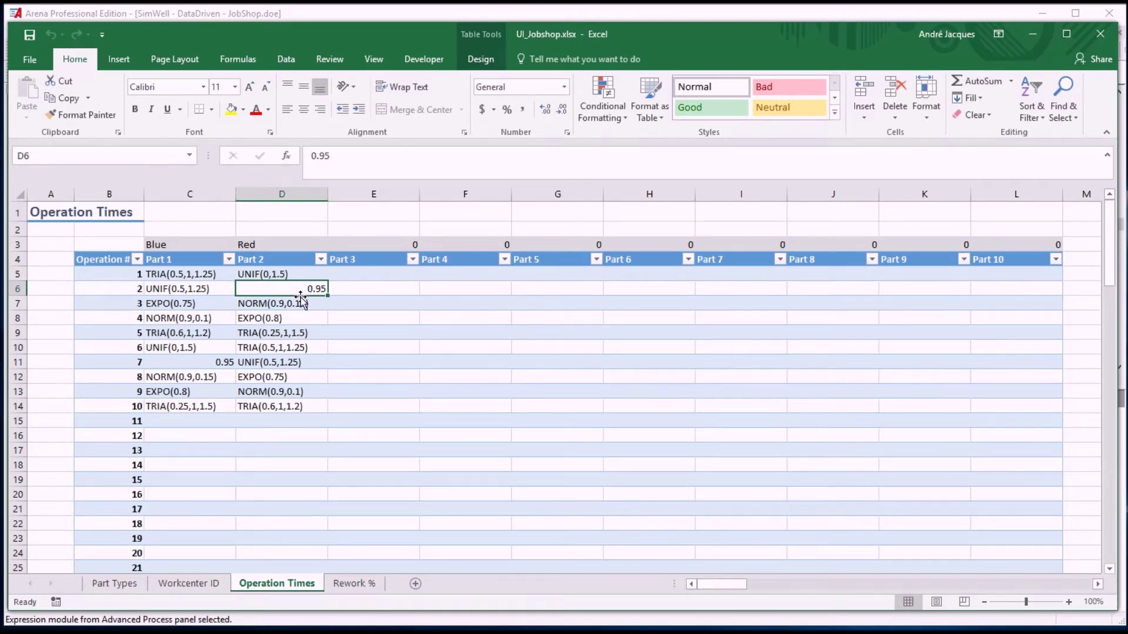
pyautogui.click(333, 14)
pyautogui.scroll(-3, 847, 266)
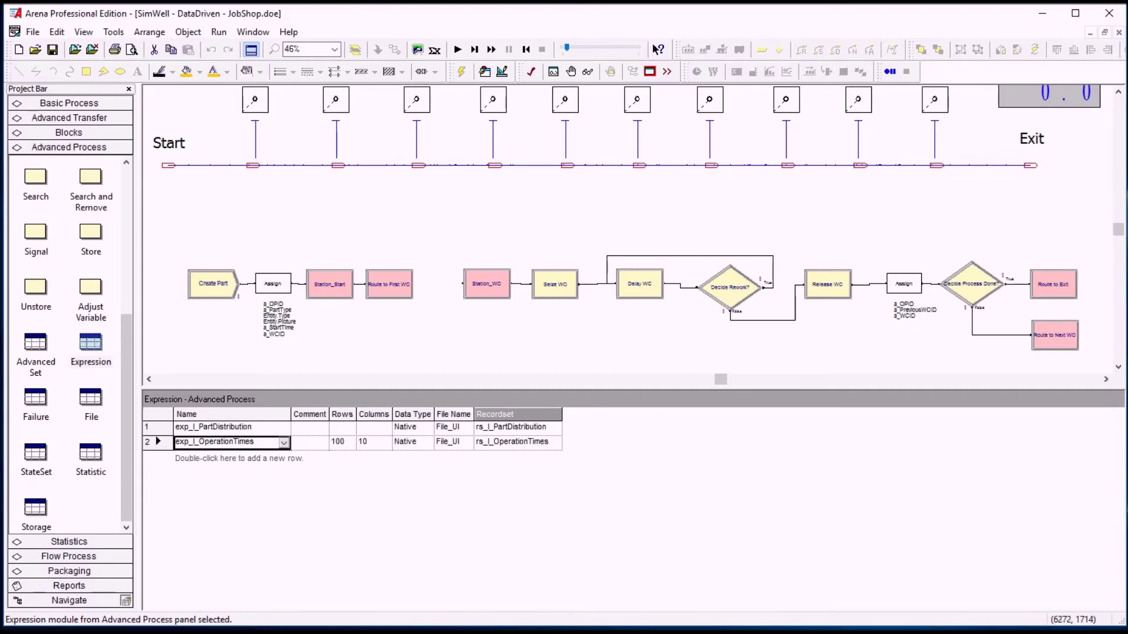
# Select the Part 1 and Part 2 rework percentages on the Rework % sheet
pyautogui.hotkey('alt', 'Tab')
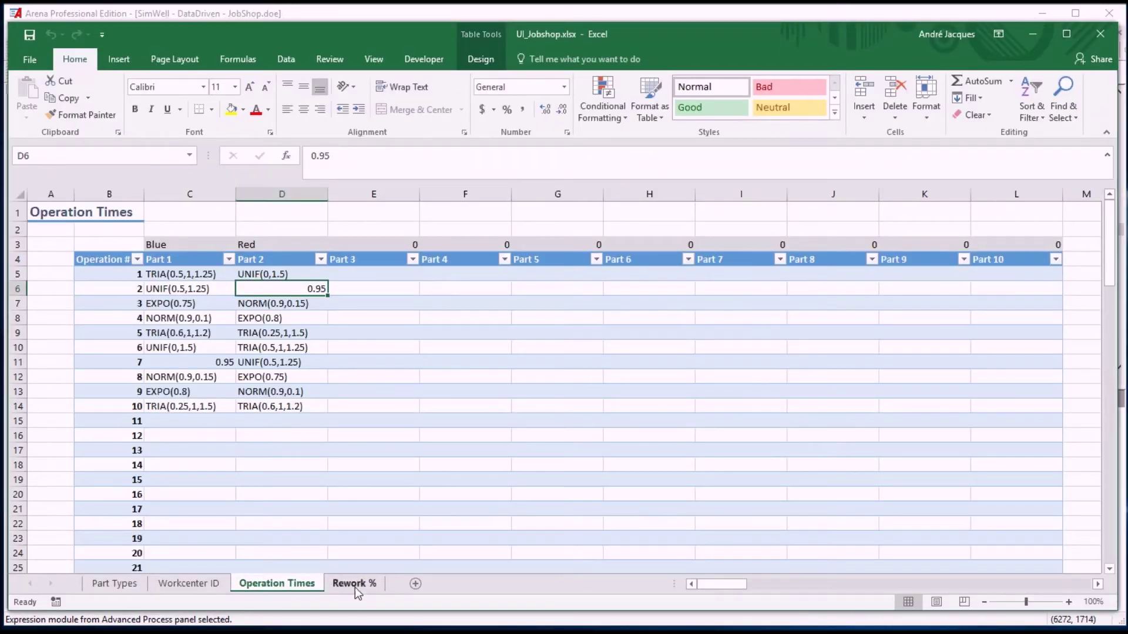
pyautogui.click(355, 585)
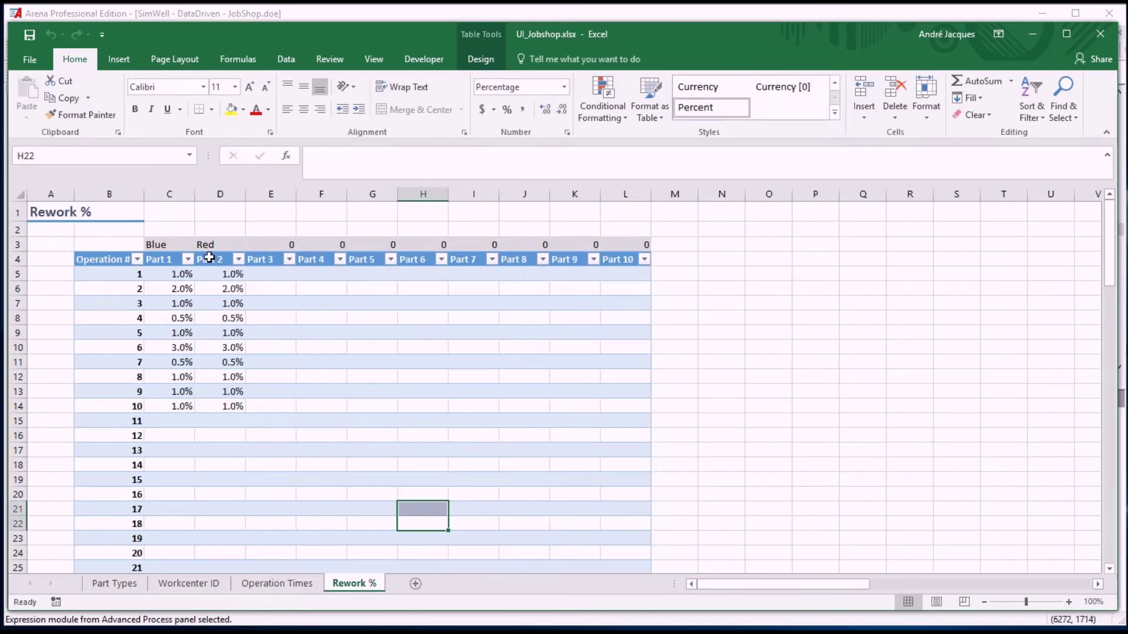
pyautogui.moveTo(177, 272); pyautogui.dragTo(549, 524)
pyautogui.click(282, 392)
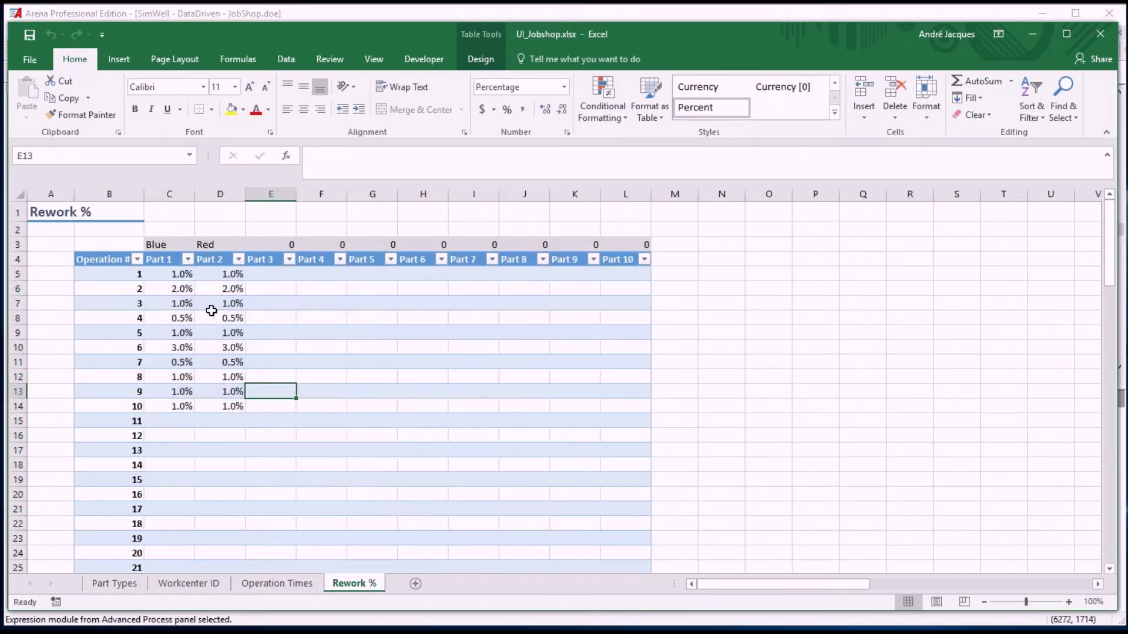
pyautogui.moveTo(178, 274); pyautogui.dragTo(232, 403)
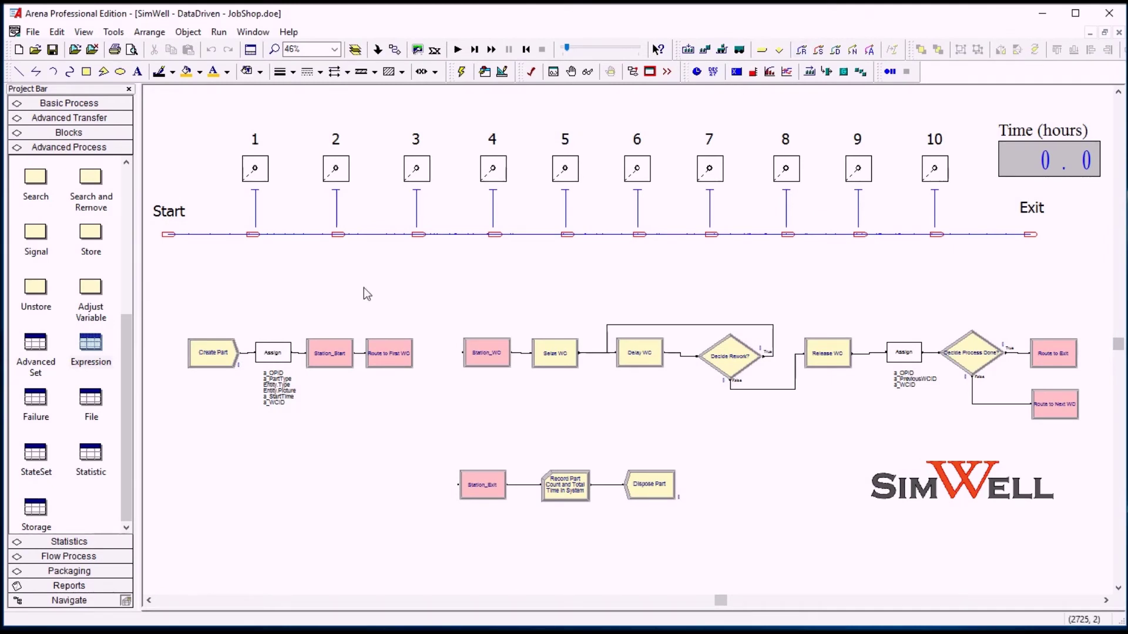
# Check Create Part's settings without changes and start the simulation run
pyautogui.doubleClick(210, 361)
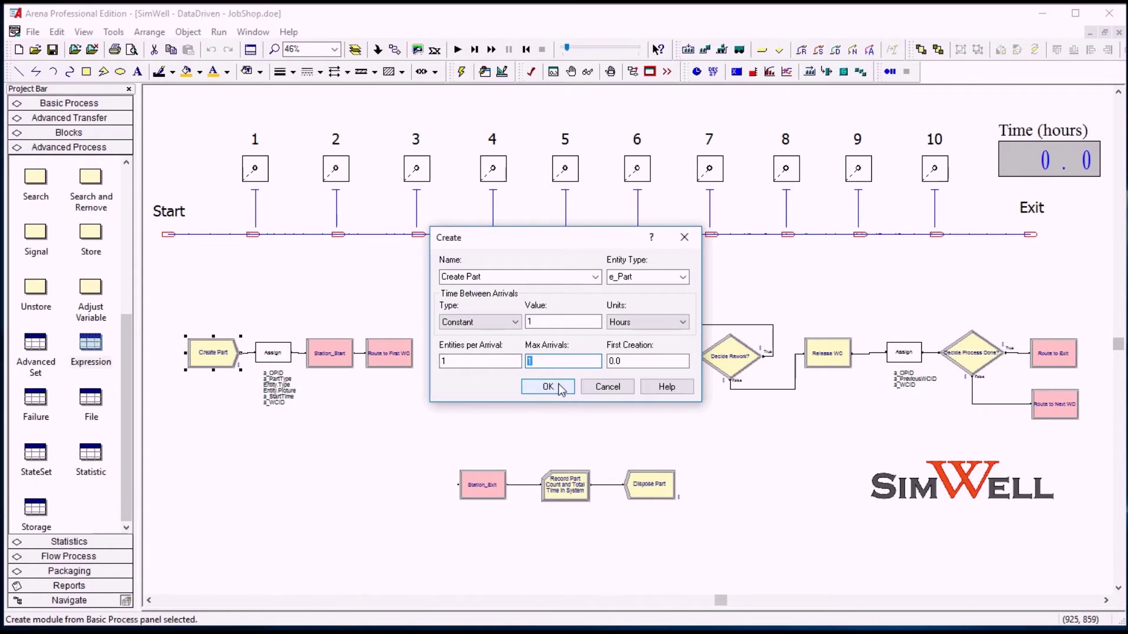
pyautogui.click(546, 386)
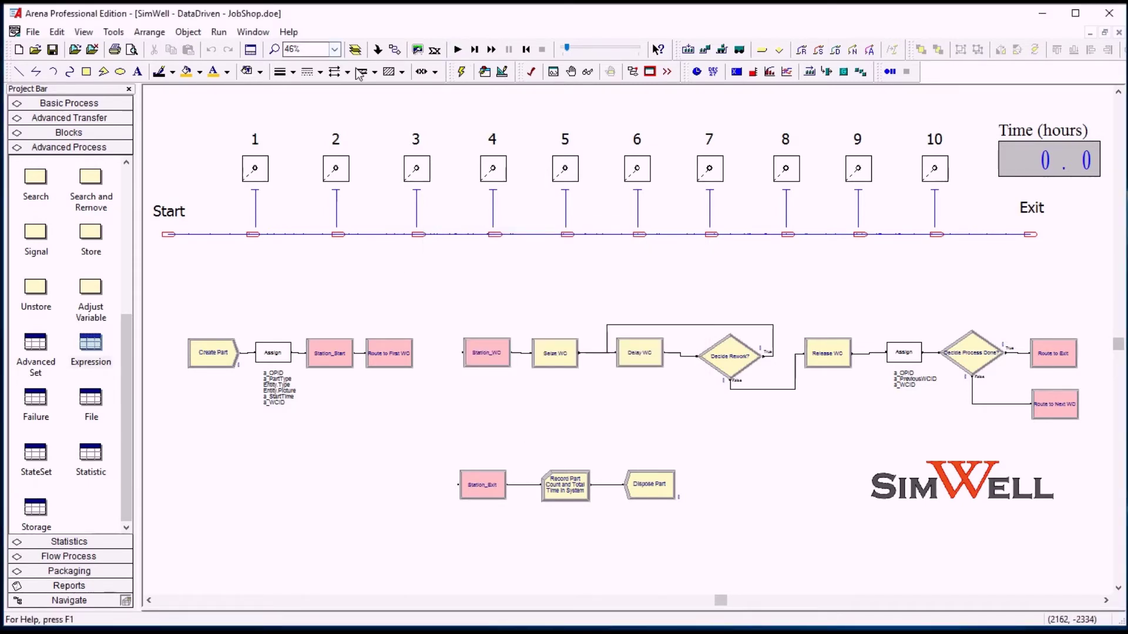
pyautogui.click(460, 50)
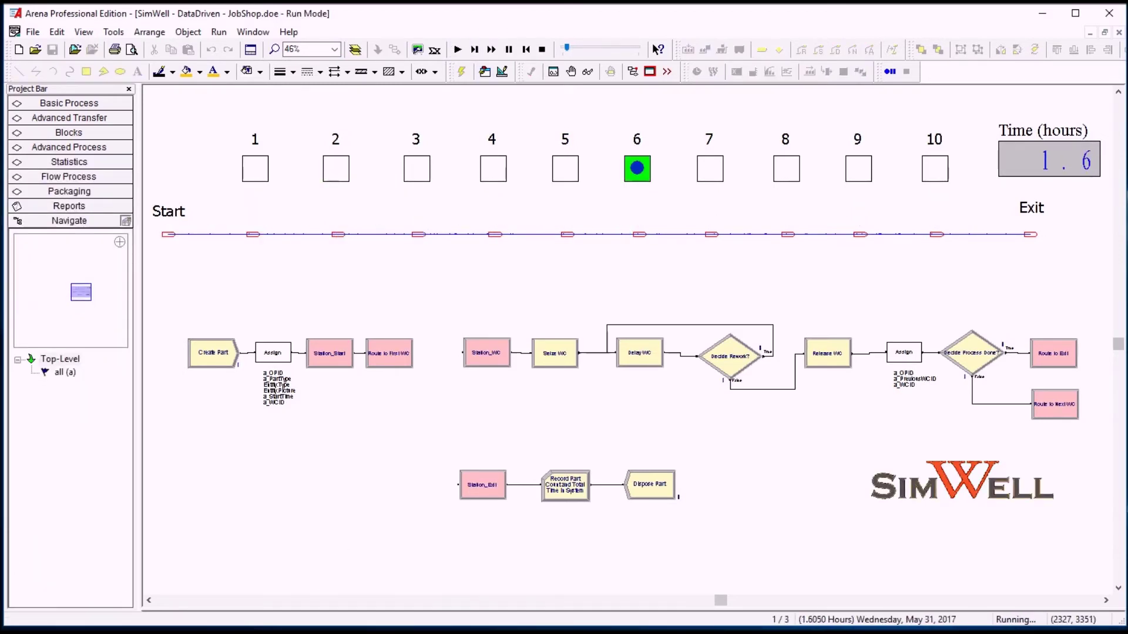
# Check Part 1's workcenters for operations 3, 5 and 6 on the Workcenter ID sheet
pyautogui.hotkey('alt', 'Tab')
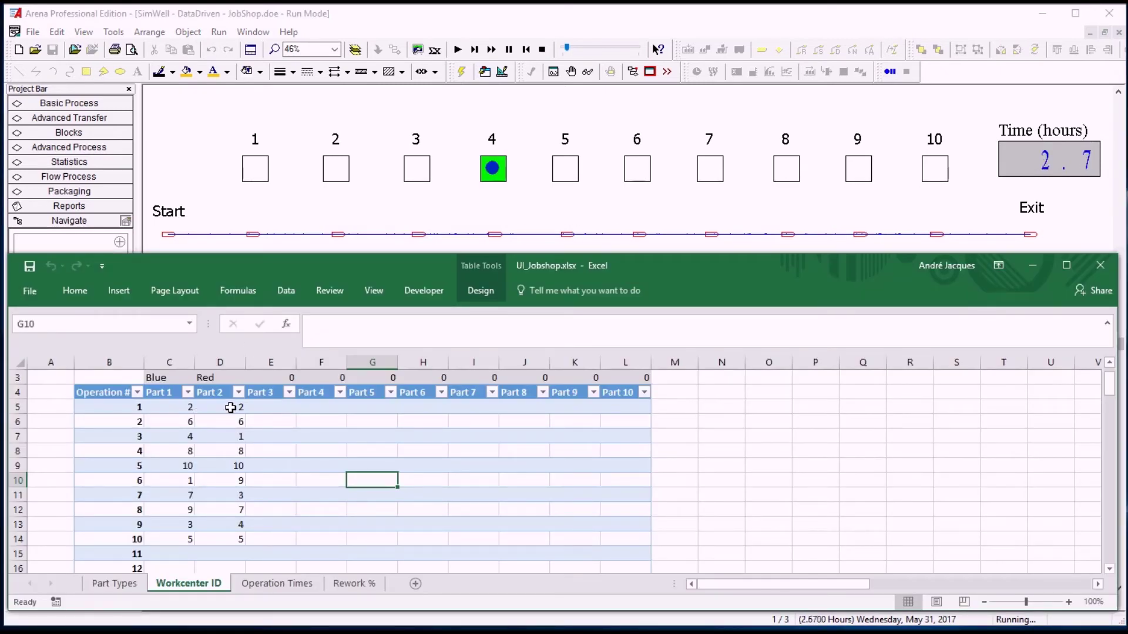
pyautogui.click(184, 437)
pyautogui.click(184, 464)
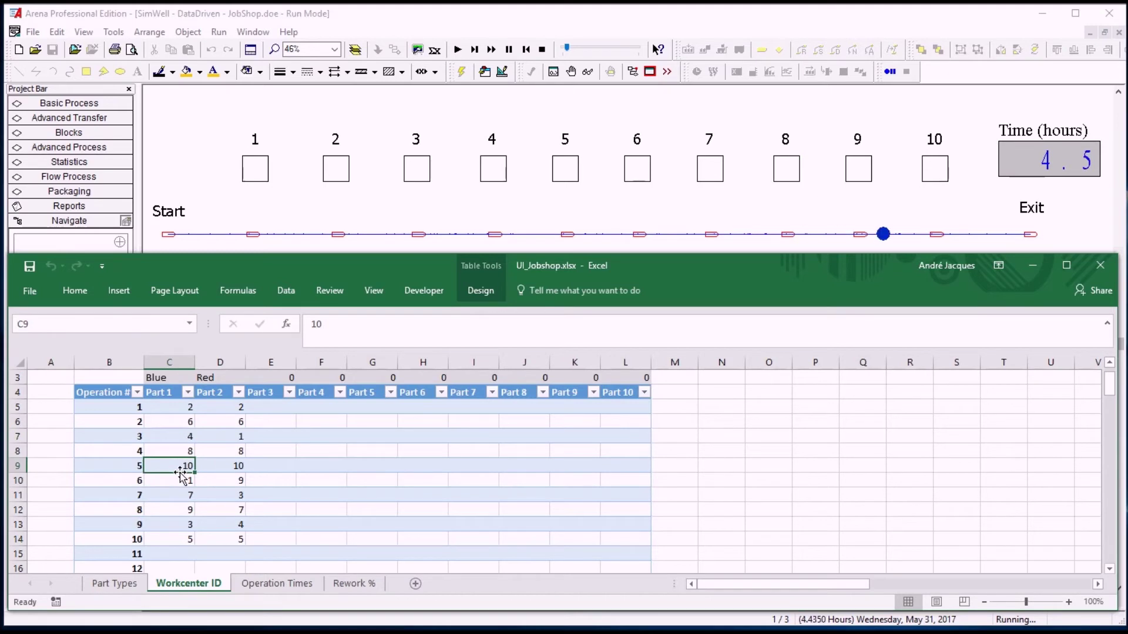
pyautogui.click(181, 483)
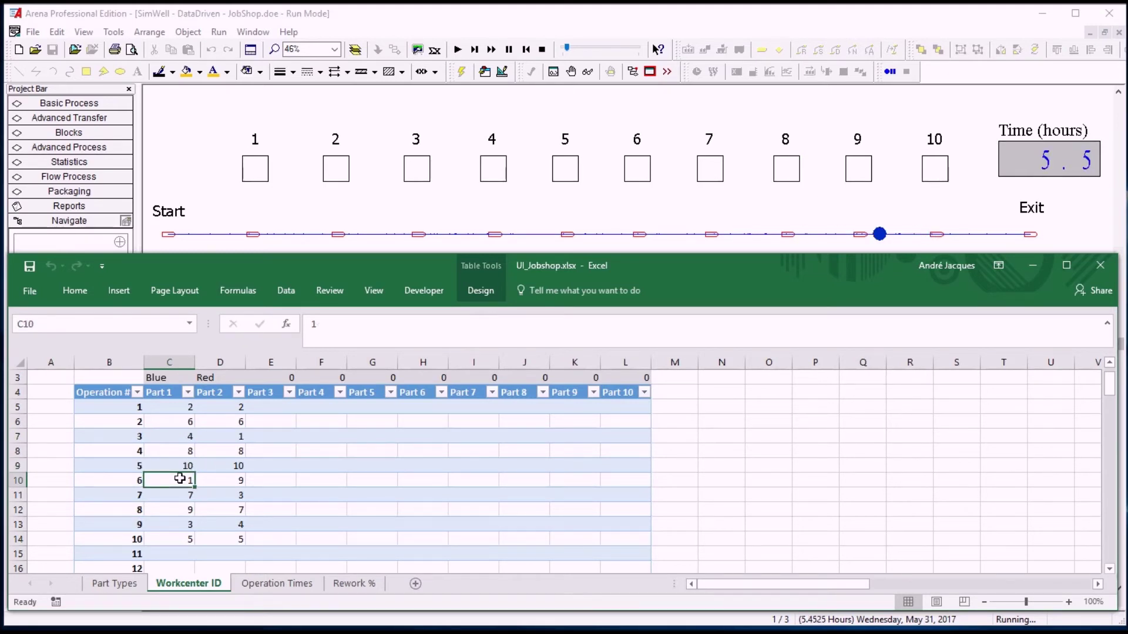
# Select Part 1's operation time expressions on Operation Times, then minimize Excel
pyautogui.click(275, 584)
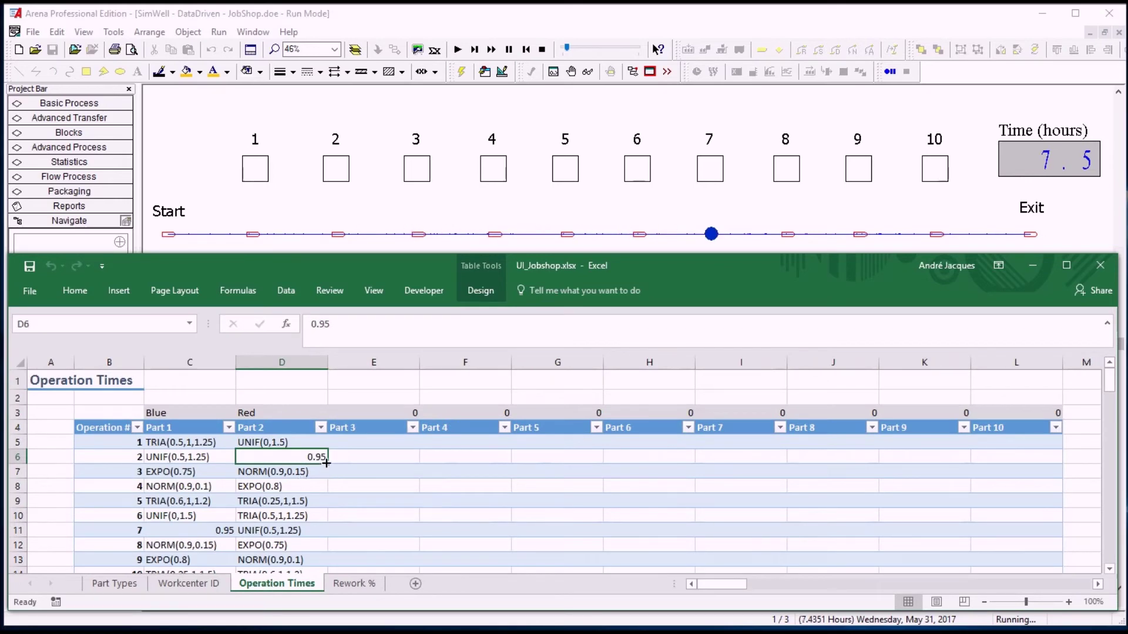
pyautogui.scroll(-1, 325, 463)
pyautogui.moveTo(185, 393); pyautogui.dragTo(187, 525)
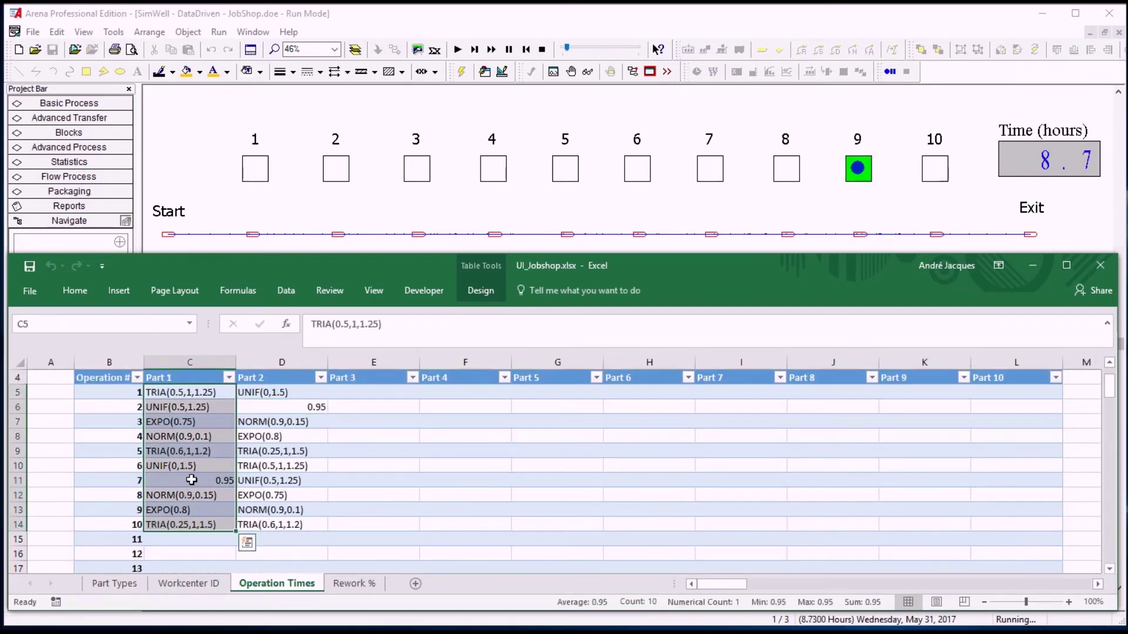
pyautogui.click(1039, 268)
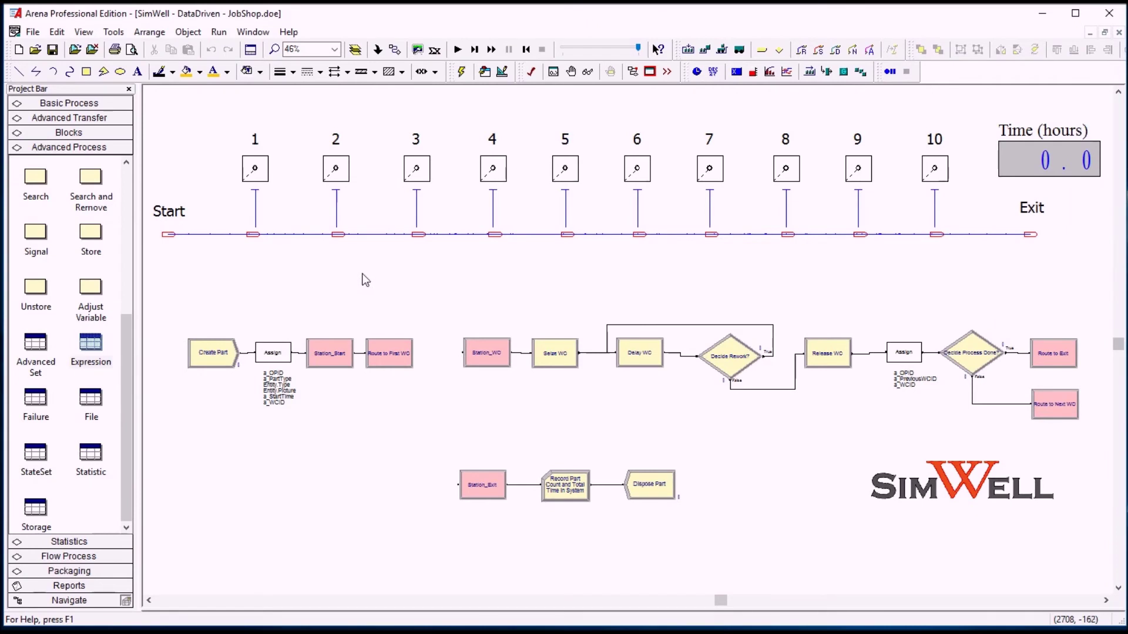
# Set Create Part's Max Arrivals to Infinite
pyautogui.doubleClick(214, 353)
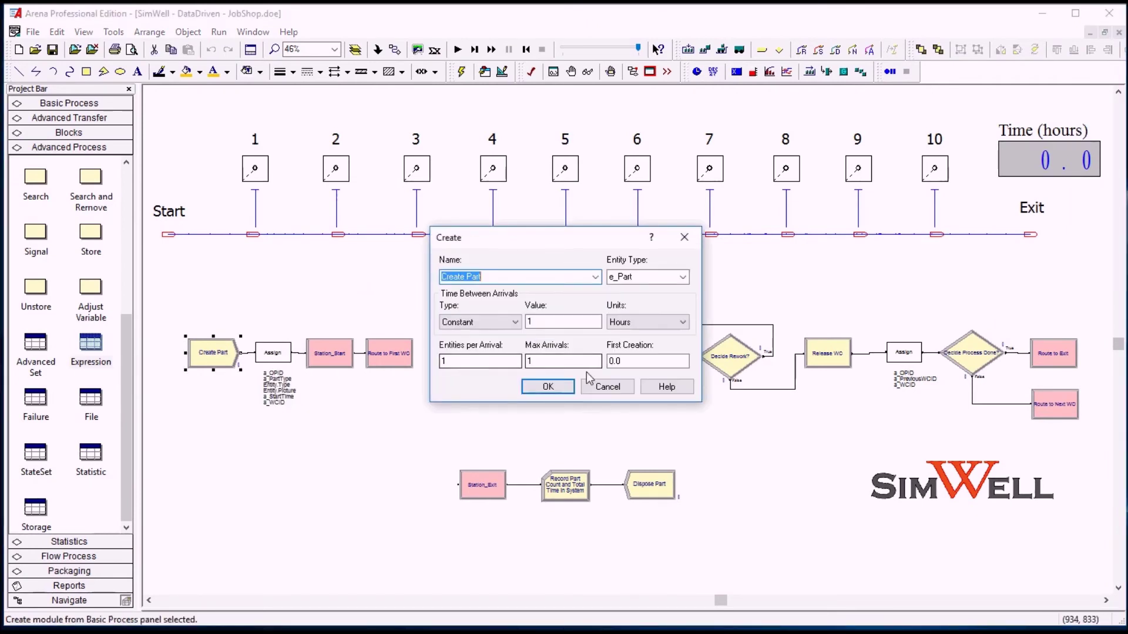
pyautogui.doubleClick(577, 361)
pyautogui.write('Infinite')
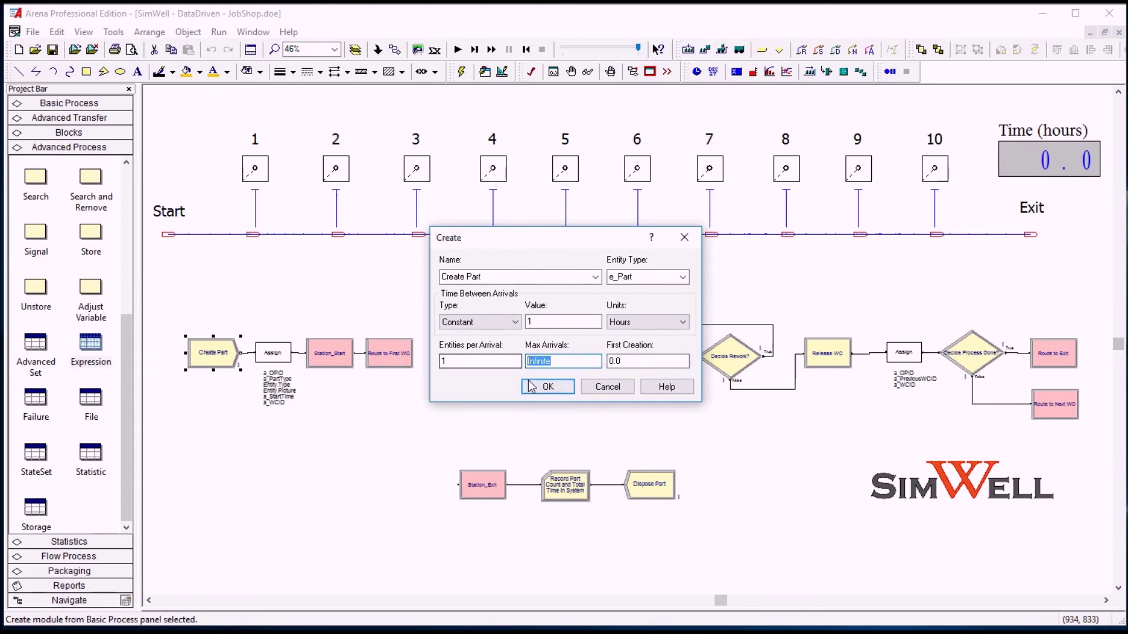
pyautogui.click(548, 387)
# Run the model with a slowed animation speed, restarting the run from the beginning
pyautogui.click(458, 51)
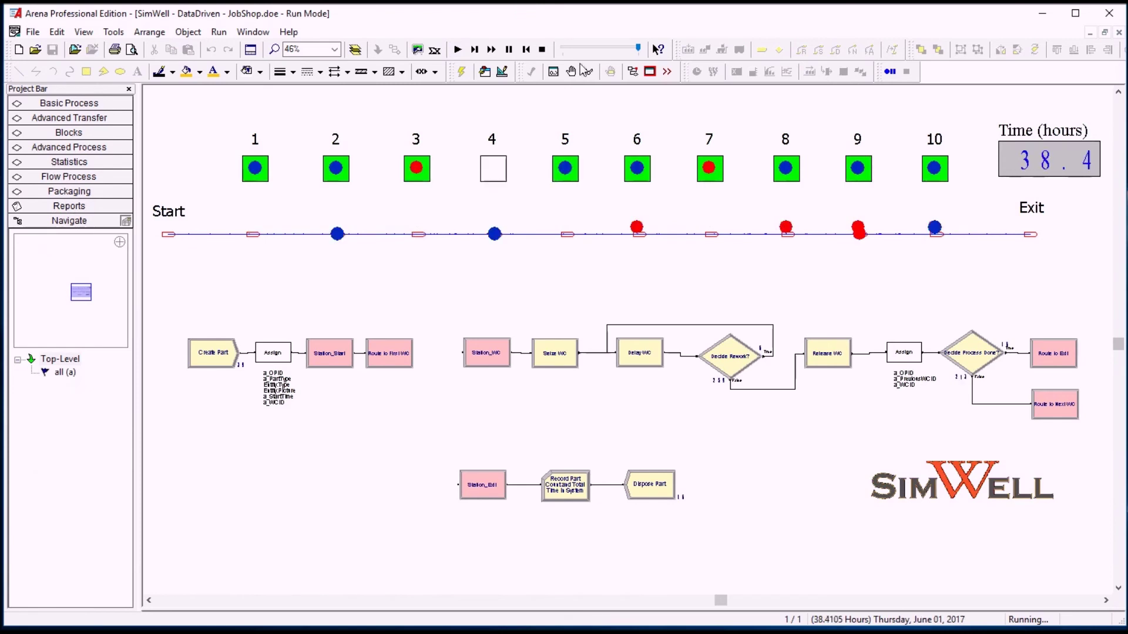
pyautogui.moveTo(638, 48); pyautogui.dragTo(568, 48)
pyautogui.click(542, 50)
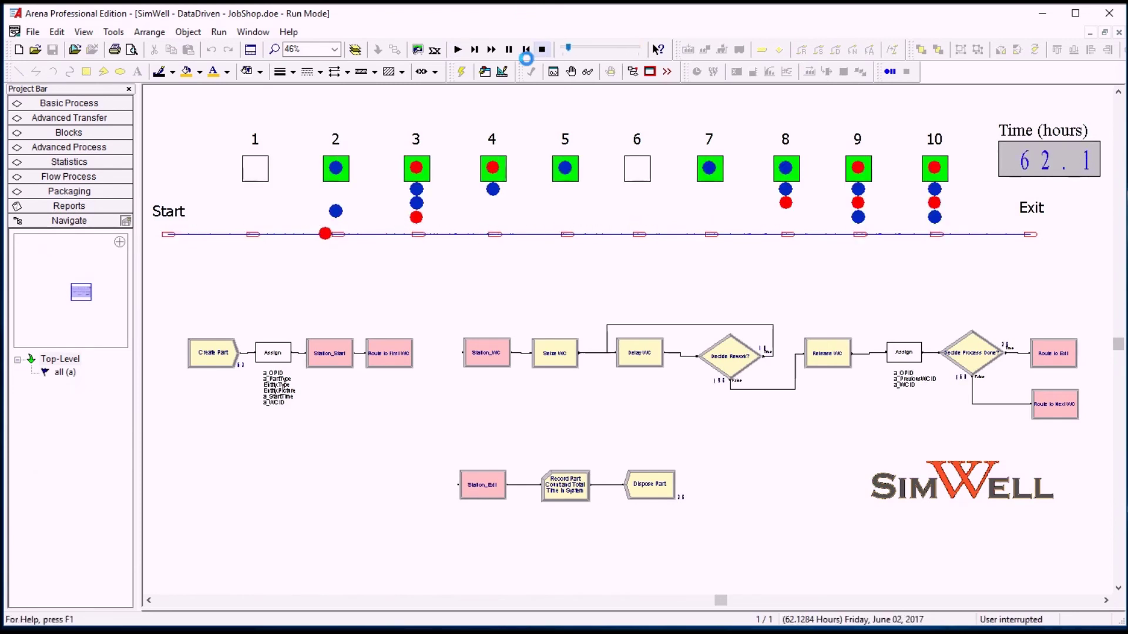
pyautogui.click(458, 50)
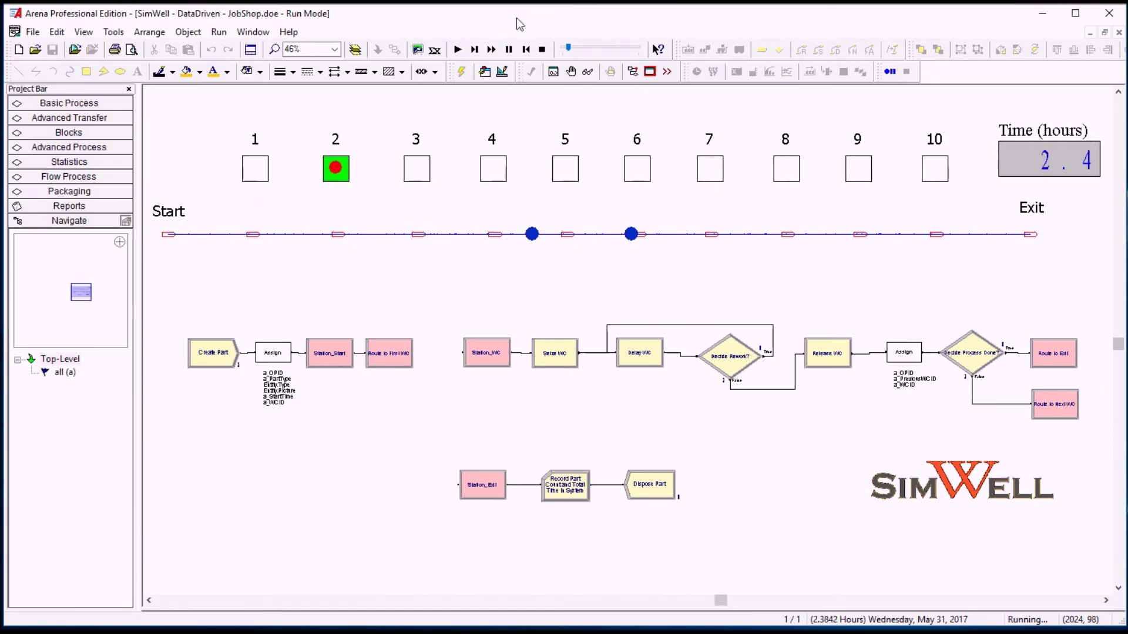
pyautogui.moveTo(569, 54); pyautogui.dragTo(565, 52)
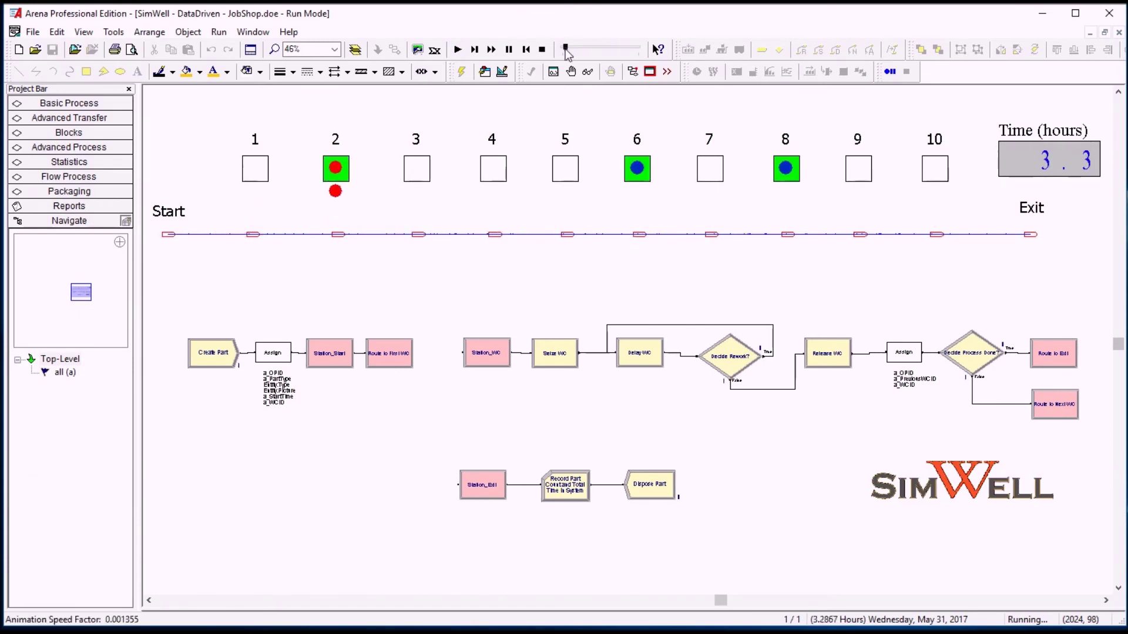